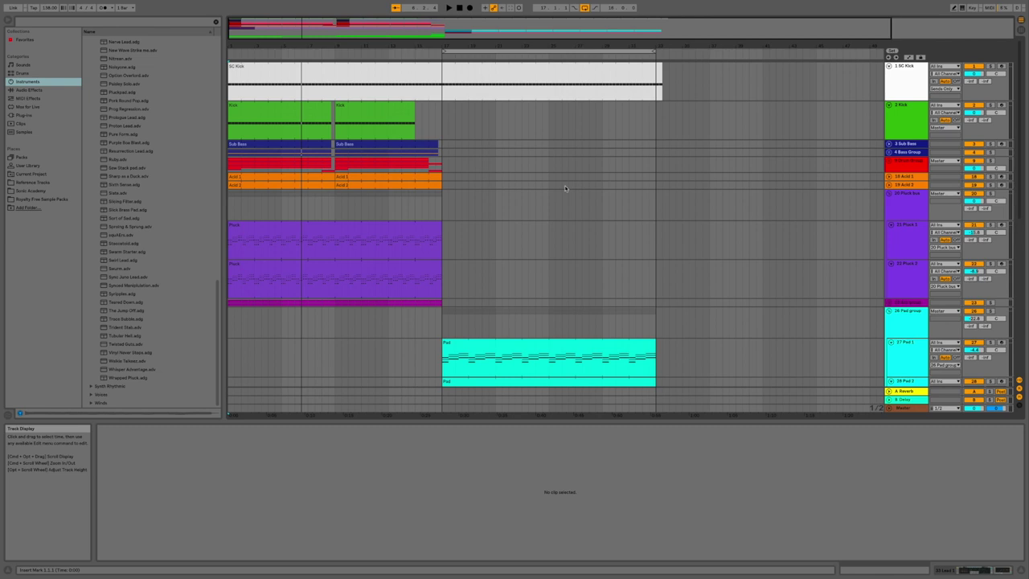
# Step: Scroll through the arrangement to review the kick, sub bass, acid, pluck, pad and lead clips
pyautogui.scroll(-8, 567, 187)
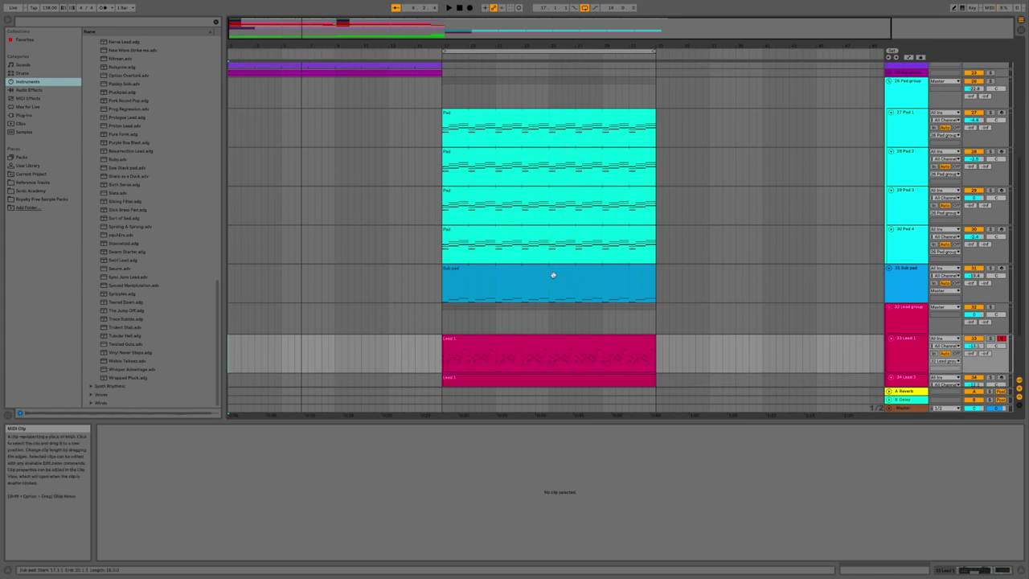
pyautogui.scroll(-3, 553, 270)
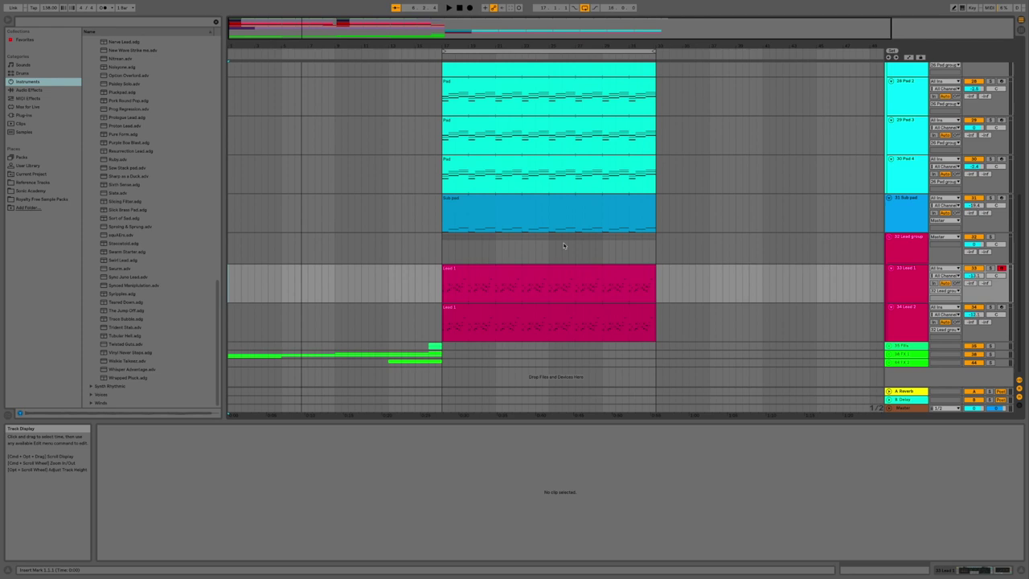
pyautogui.scroll(8, 563, 245)
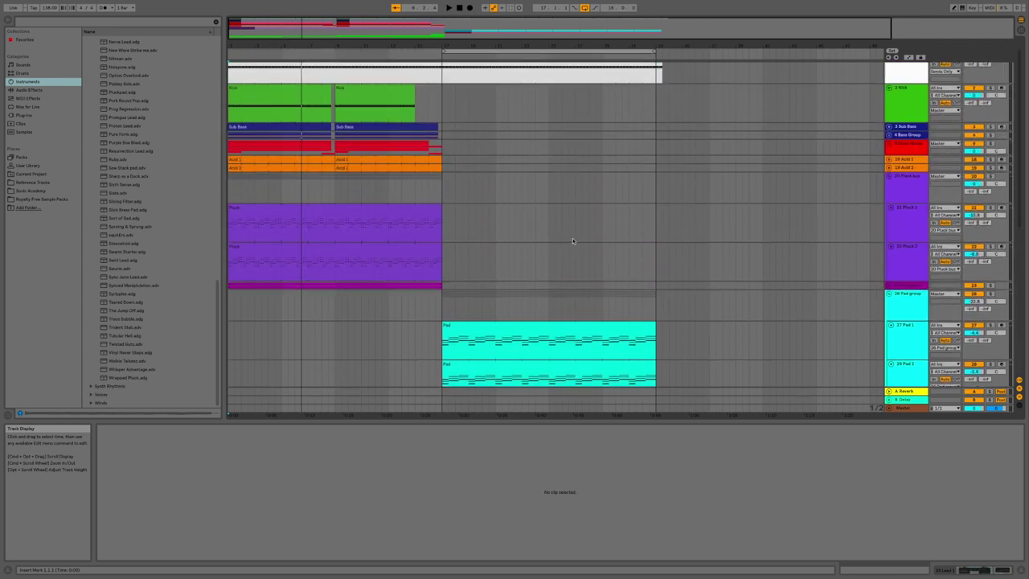
pyautogui.scroll(-8, 573, 240)
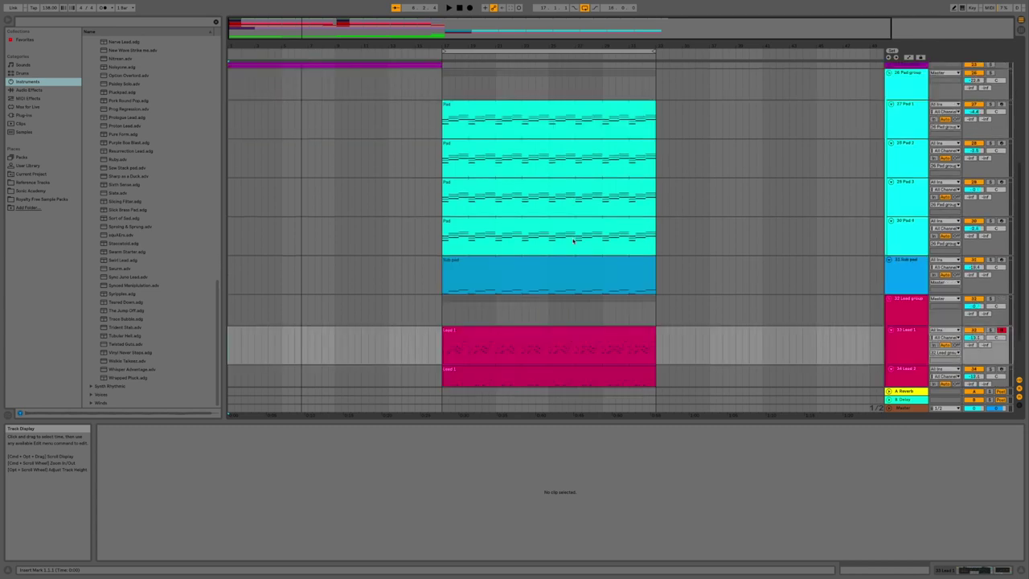
pyautogui.scroll(-3, 573, 240)
pyautogui.scroll(3, 573, 240)
pyautogui.scroll(-3, 595, 273)
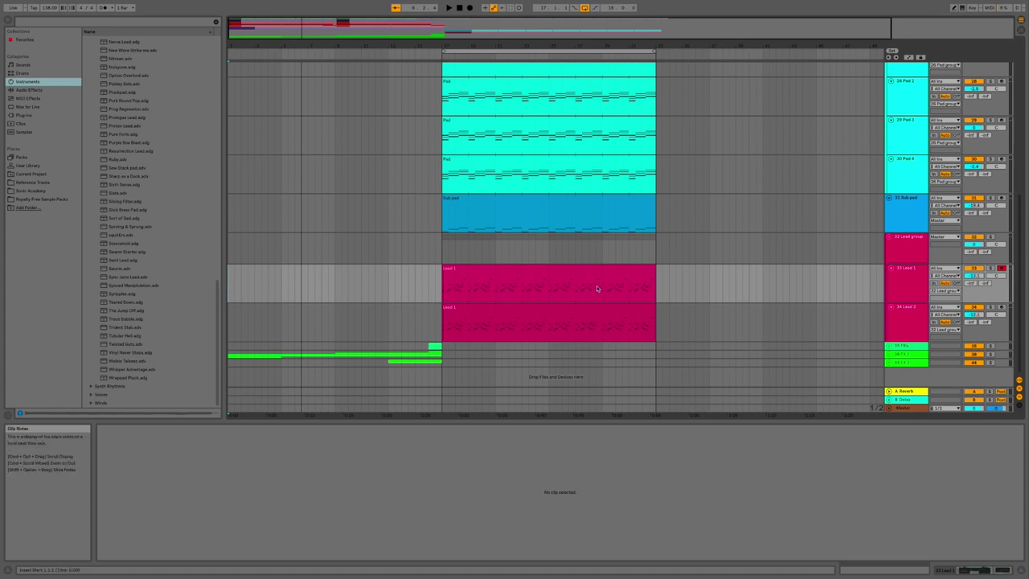
pyautogui.scroll(10, 597, 288)
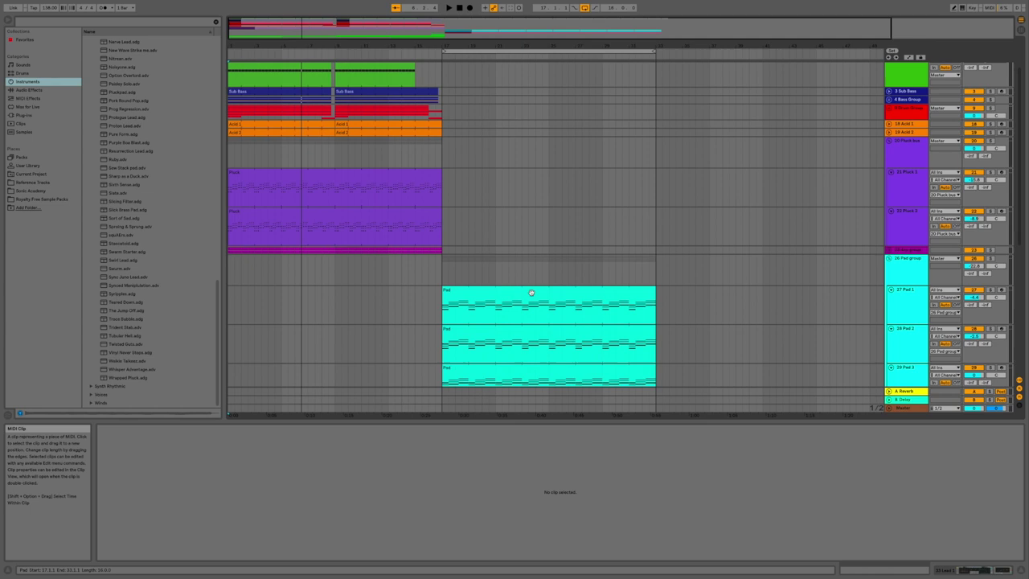
# Step: Open the Pad 1 clip's notes in an enlarged note editor with no time selection
pyautogui.click(531, 292)
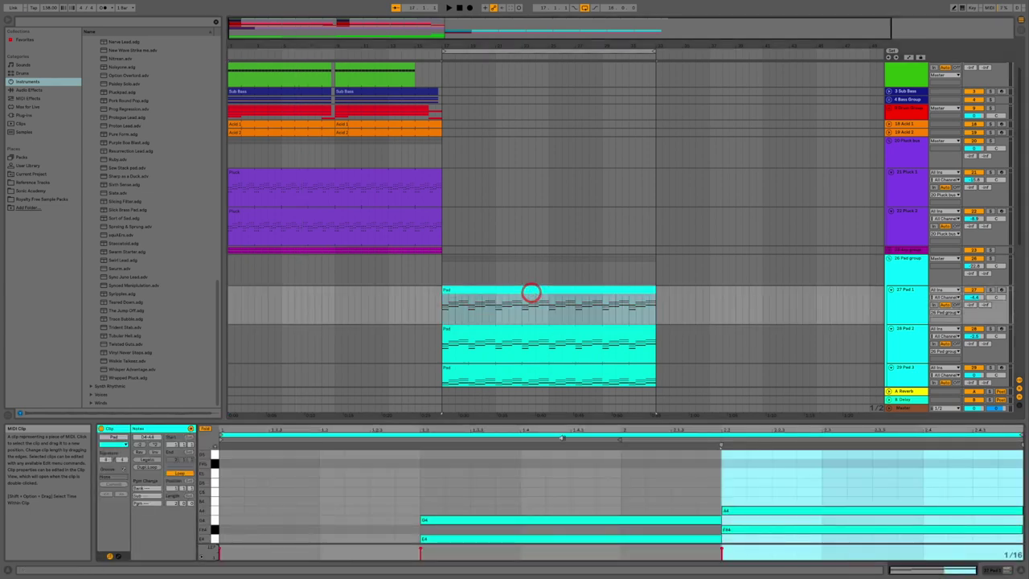
pyautogui.moveTo(571, 416); pyautogui.dragTo(574, 204)
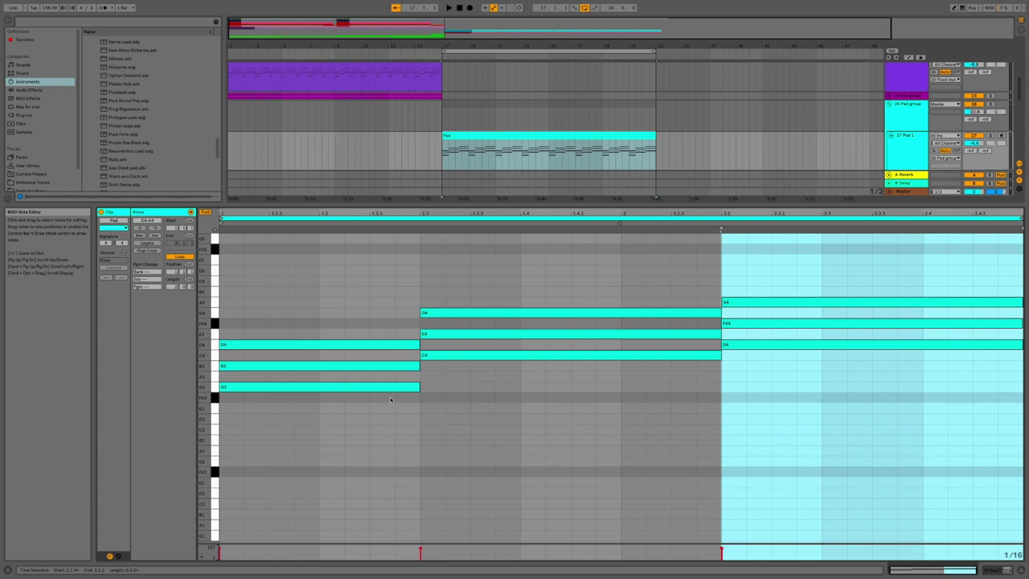
pyautogui.click(504, 400)
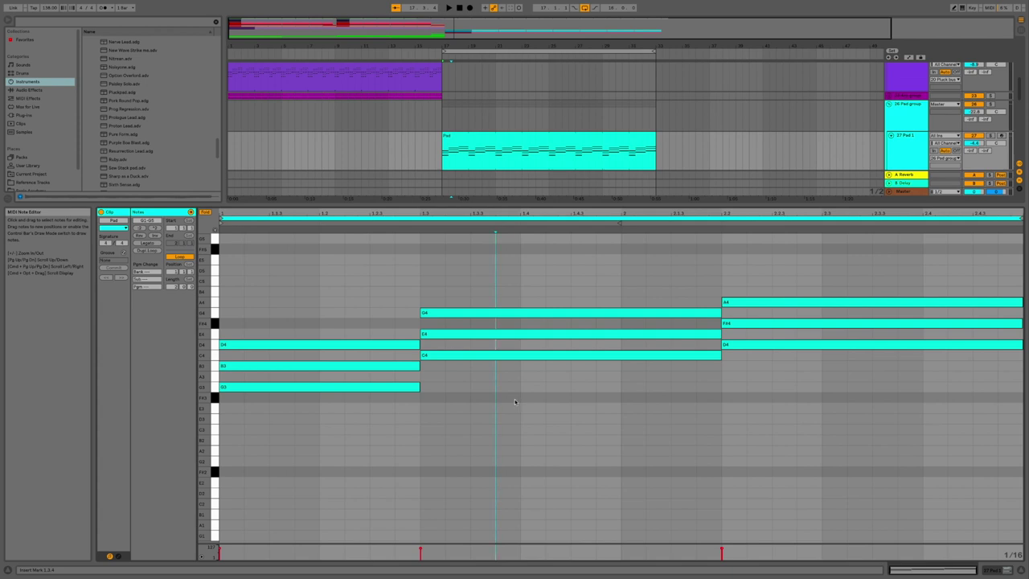
# Step: Solo the Pad group and play the arrangement to hear the pads
pyautogui.click(991, 103)
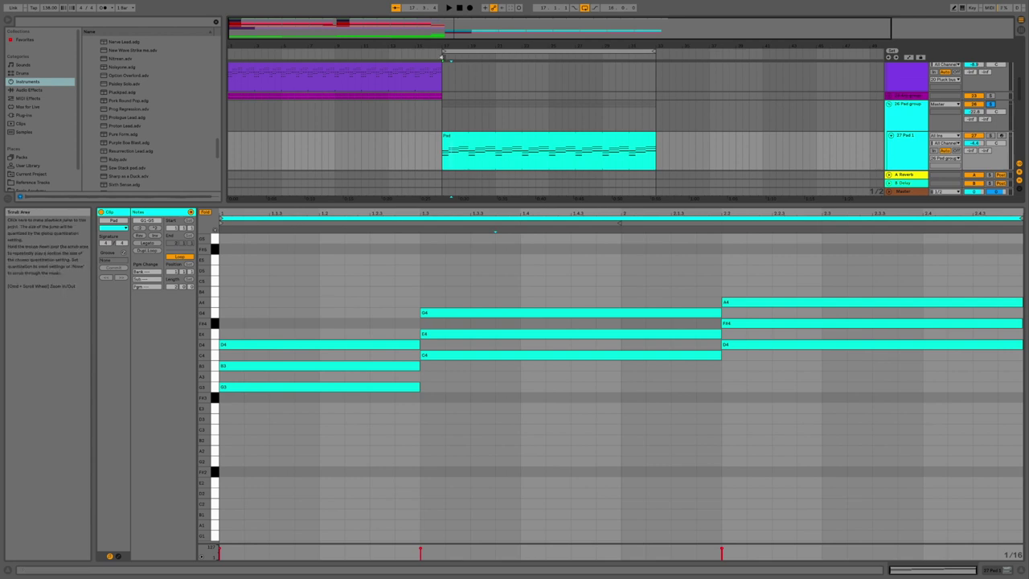
pyautogui.click(441, 57)
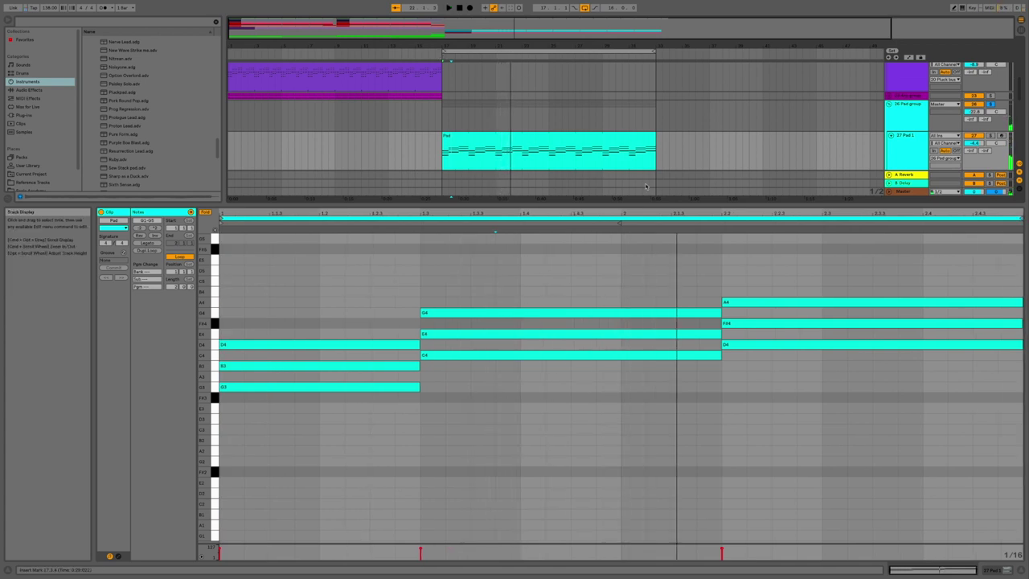
pyautogui.moveTo(646, 204); pyautogui.dragTo(638, 386)
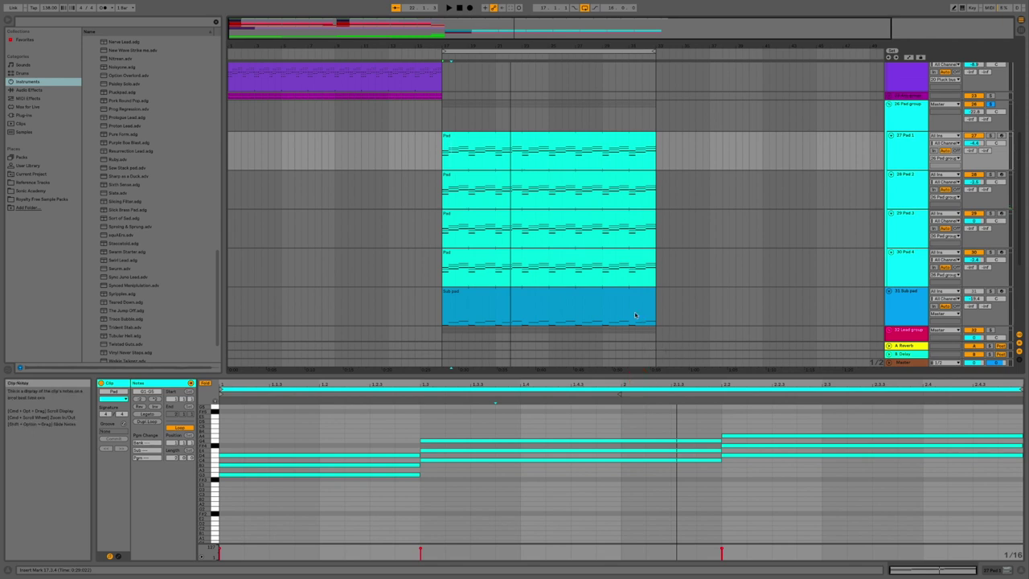
# Step: Inspect the G–B–D, C–E–G and D–F#–A chord notes, then deselect them
pyautogui.click(456, 483)
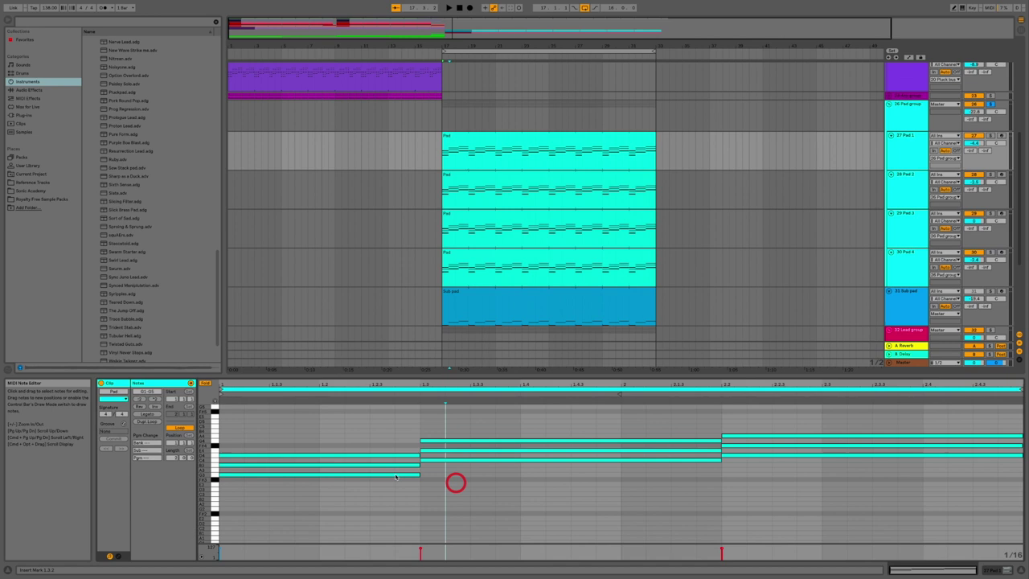
pyautogui.click(395, 474)
pyautogui.click(492, 459)
pyautogui.click(760, 455)
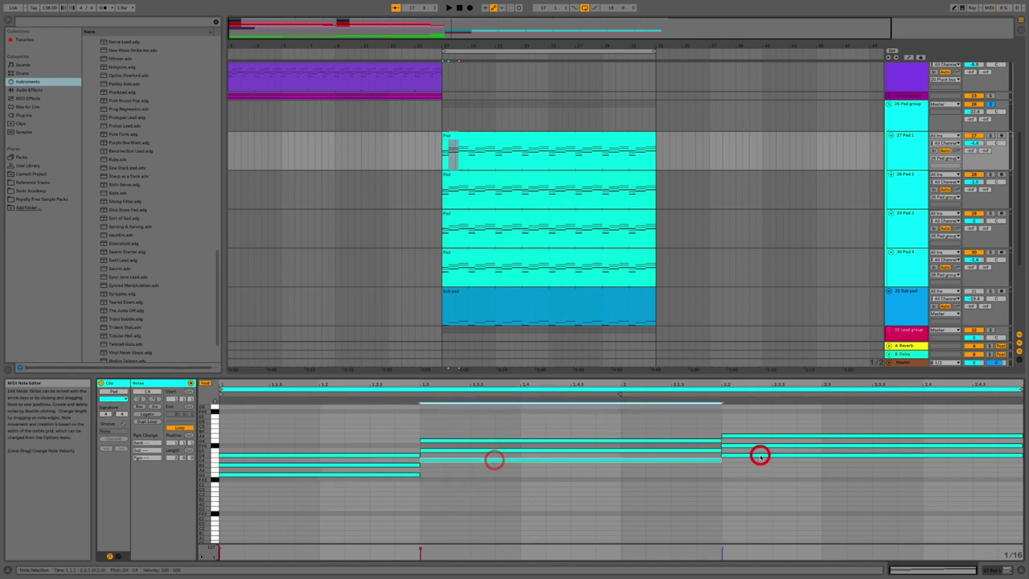
pyautogui.click(746, 481)
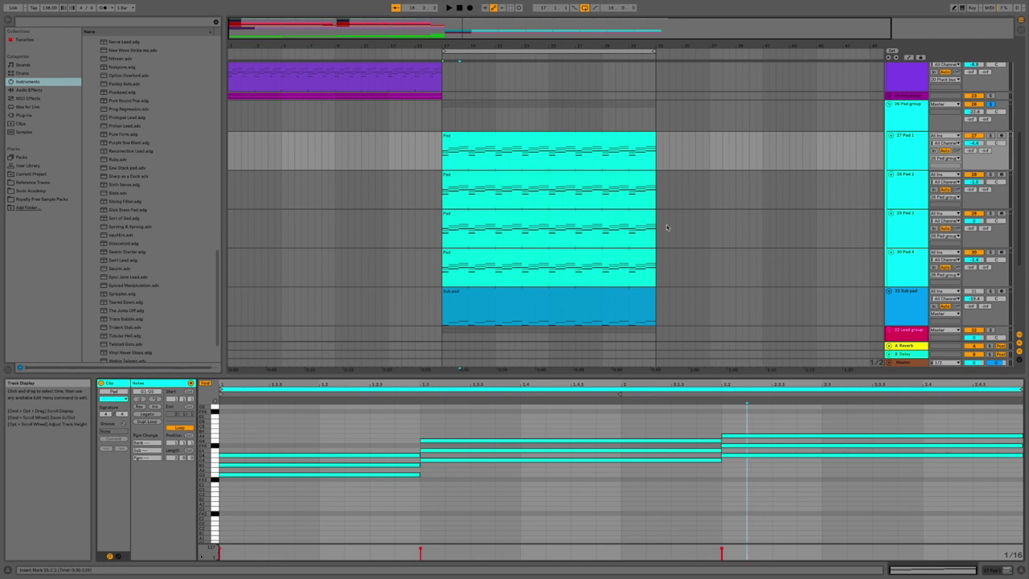
pyautogui.scroll(-6, 619, 268)
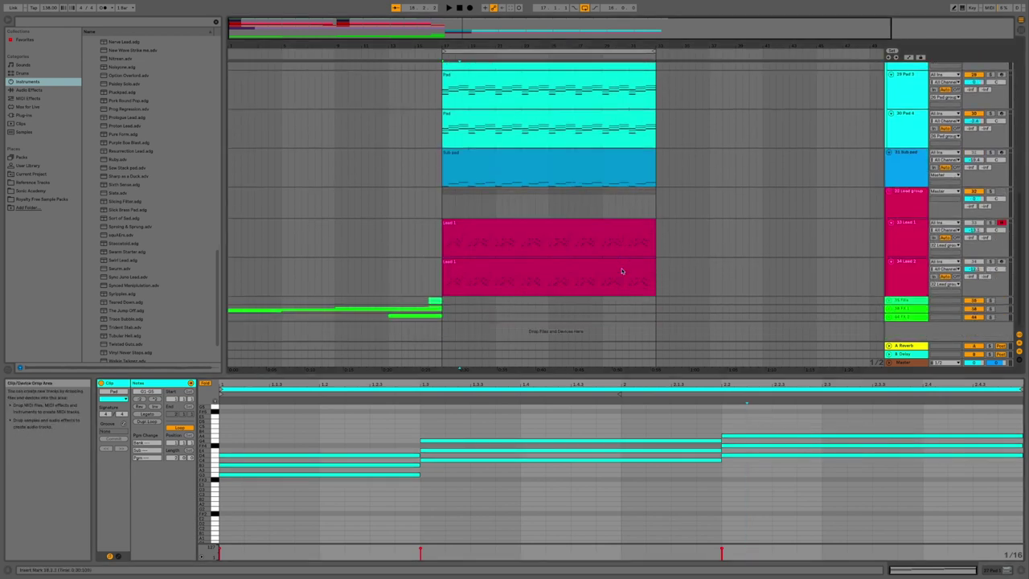
# Step: Display the Lead 1 melody and Pad chord notes together in an enlarged note editor
pyautogui.click(580, 233)
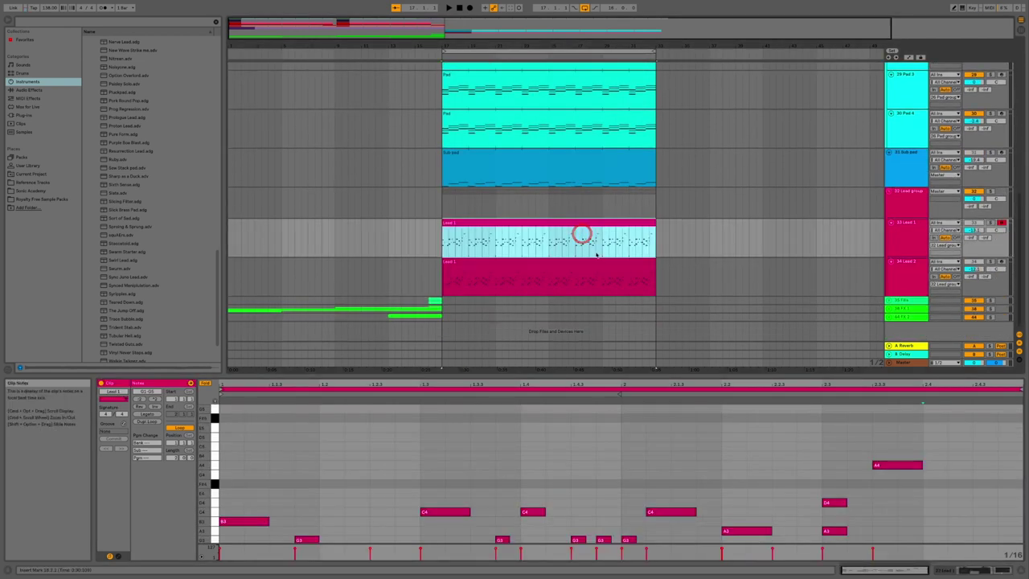
pyautogui.moveTo(574, 374); pyautogui.dragTo(579, 274)
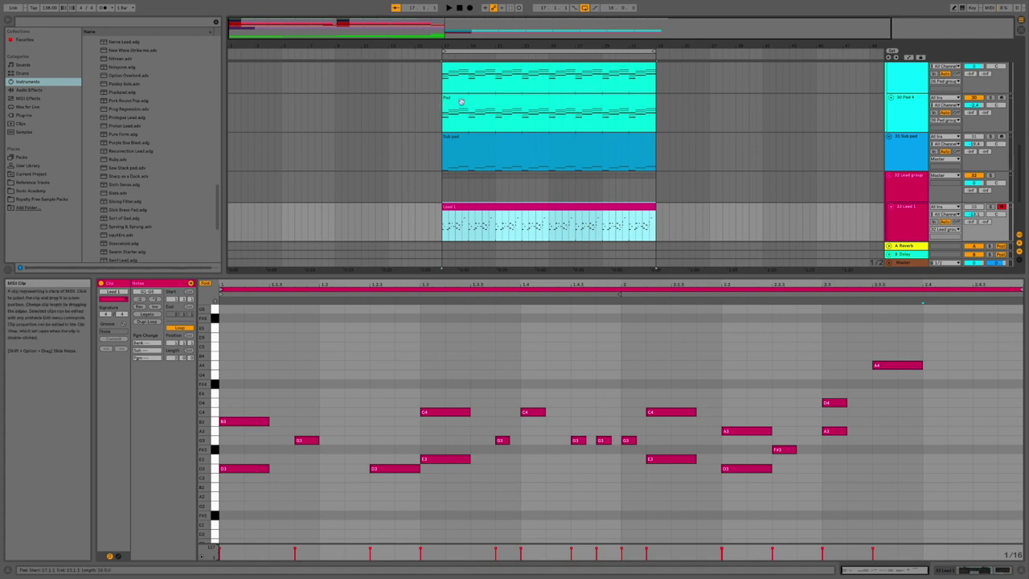
pyautogui.click(514, 105)
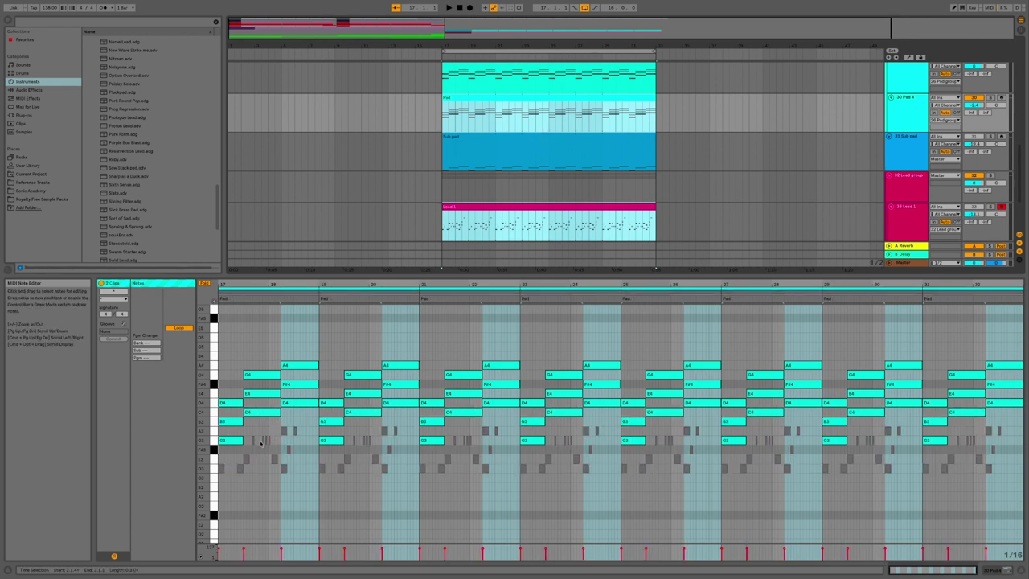
# Step: Switch back and forth between the Lead 1 melody and Pad chord notes to compare pitches
pyautogui.click(253, 441)
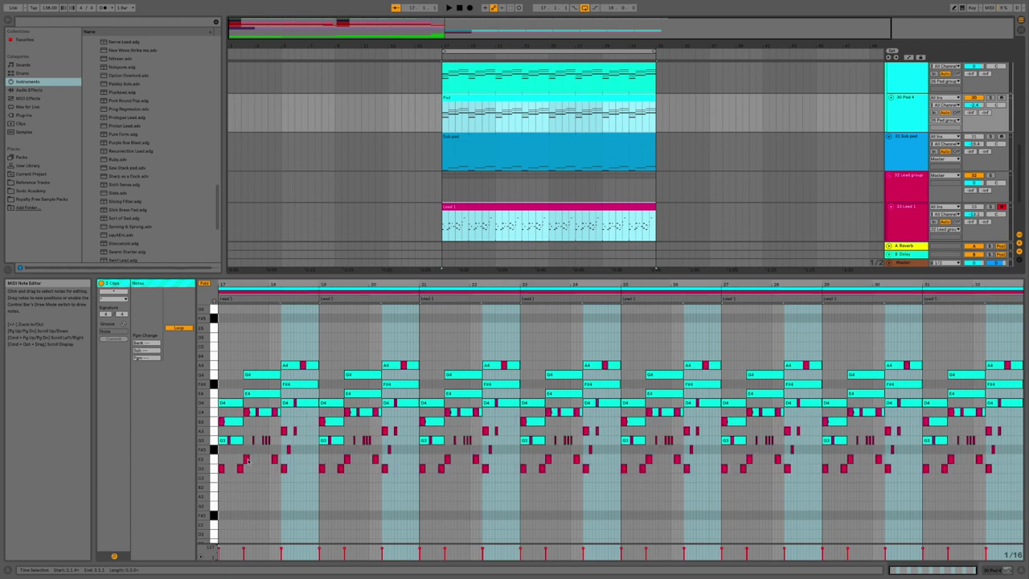
pyautogui.click(261, 393)
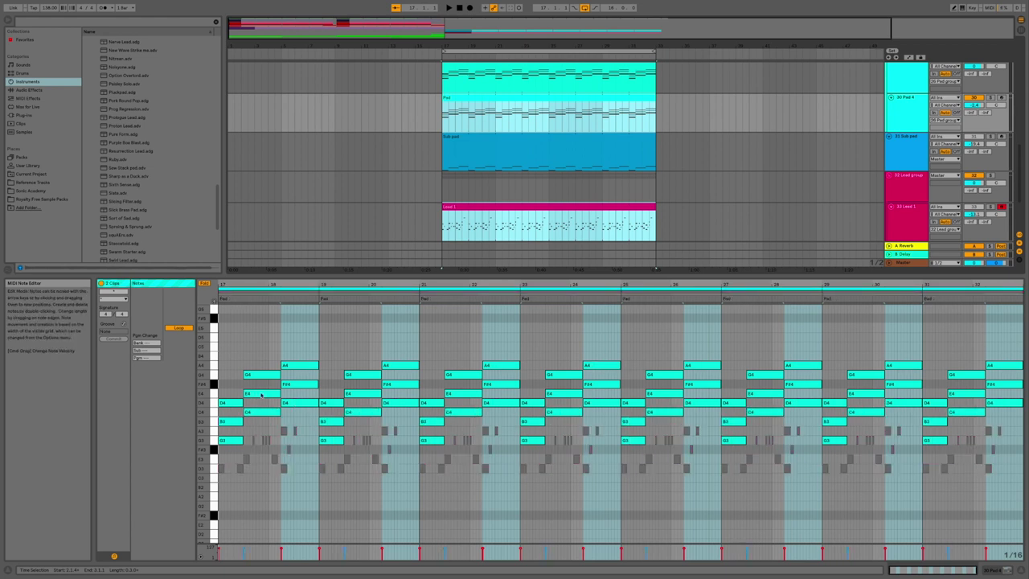
pyautogui.click(246, 459)
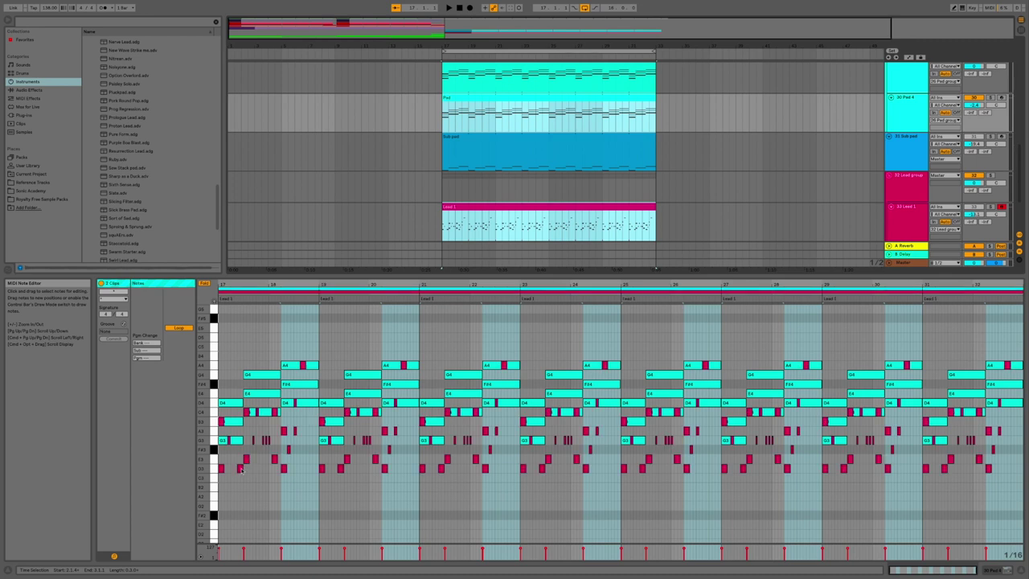
pyautogui.click(256, 404)
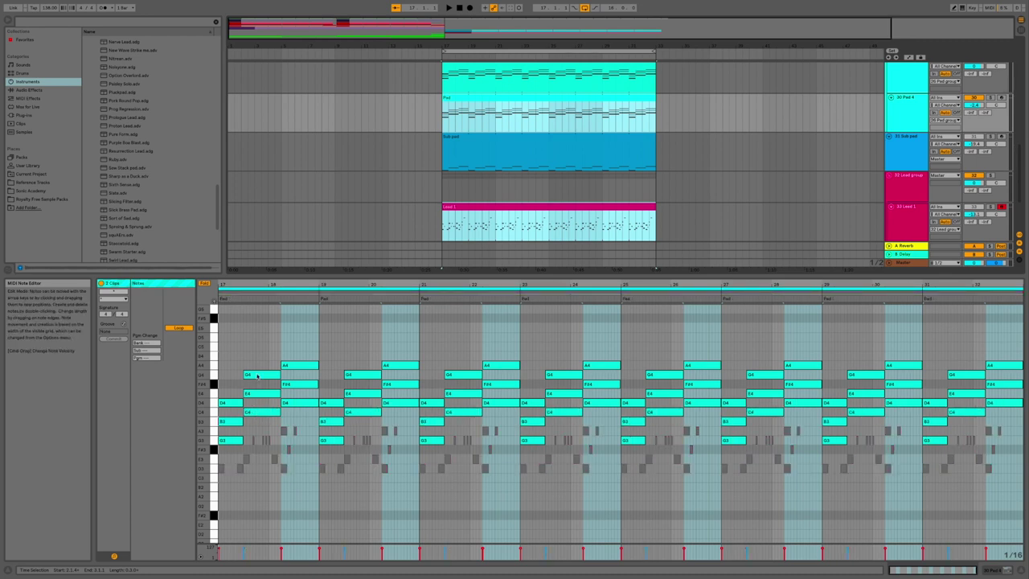
pyautogui.click(240, 469)
pyautogui.click(241, 406)
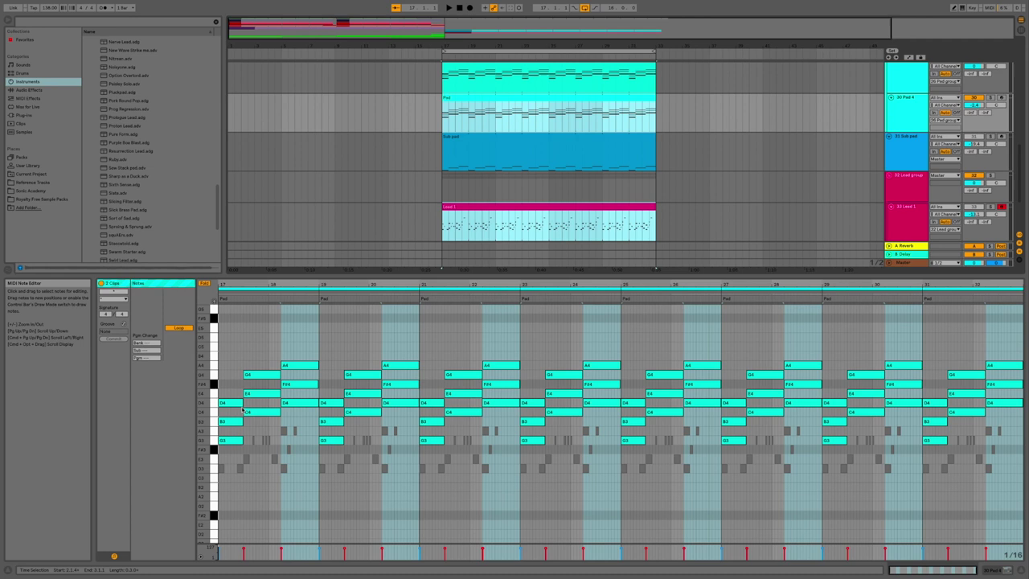
pyautogui.click(243, 458)
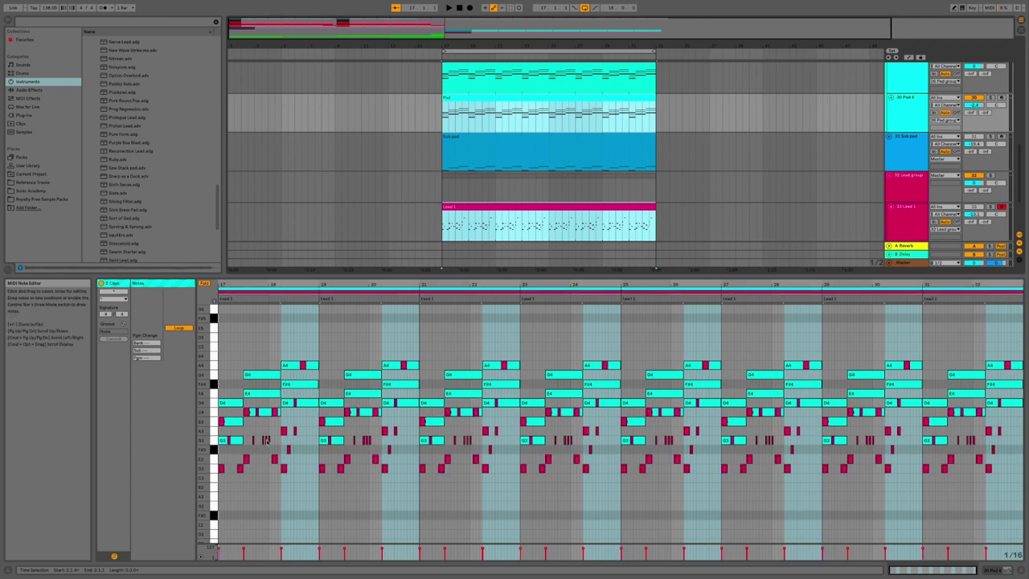
# Step: Finish comparing, deselect the F#4 notes, and show the Lead 1 clip alone
pyautogui.click(262, 393)
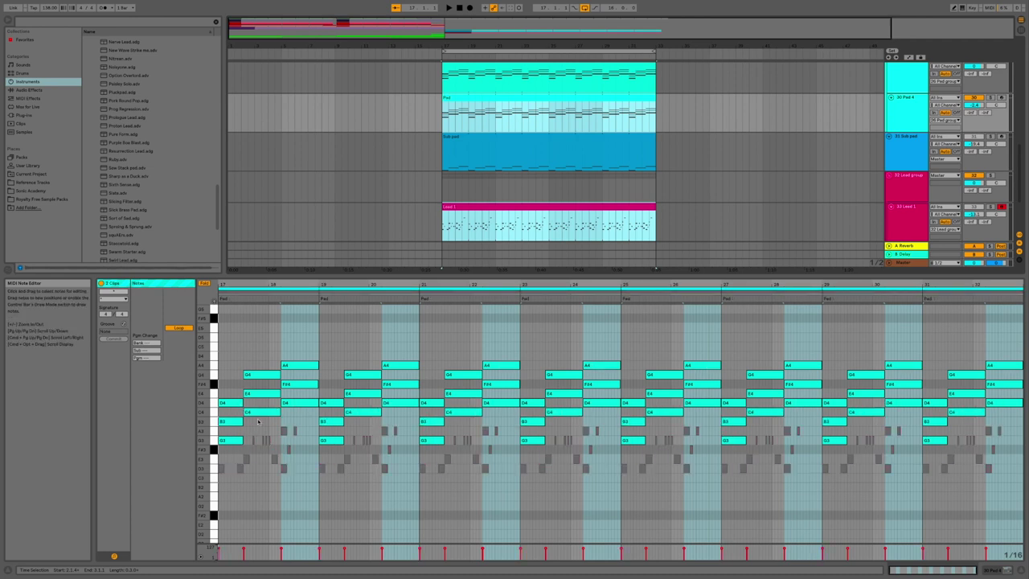
pyautogui.click(274, 460)
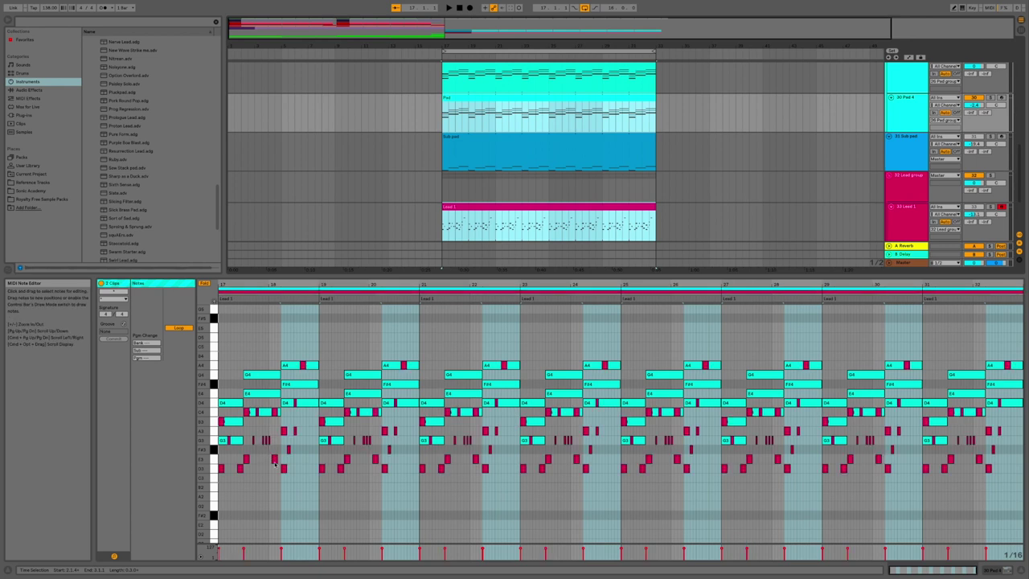
pyautogui.click(278, 394)
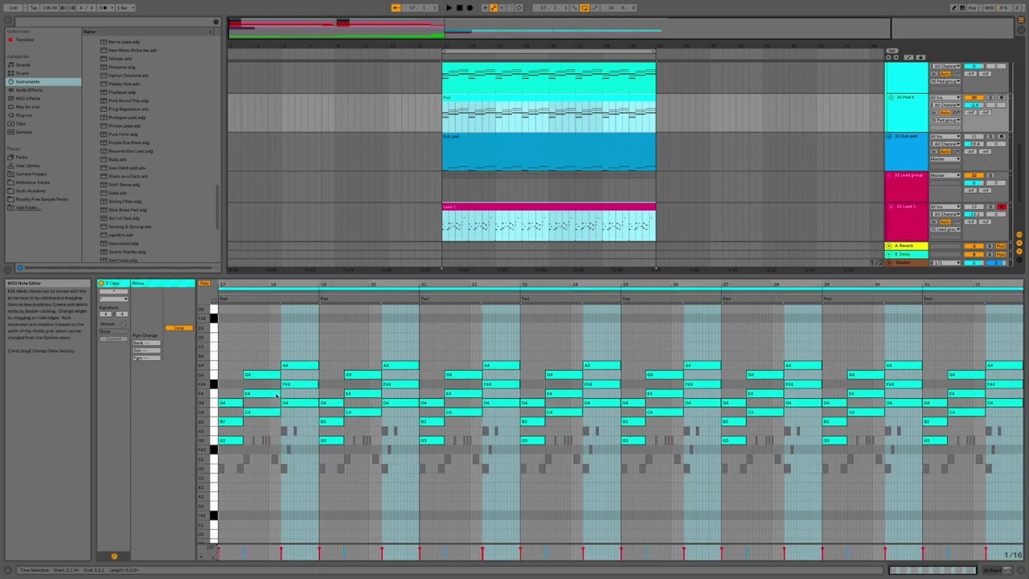
pyautogui.click(283, 432)
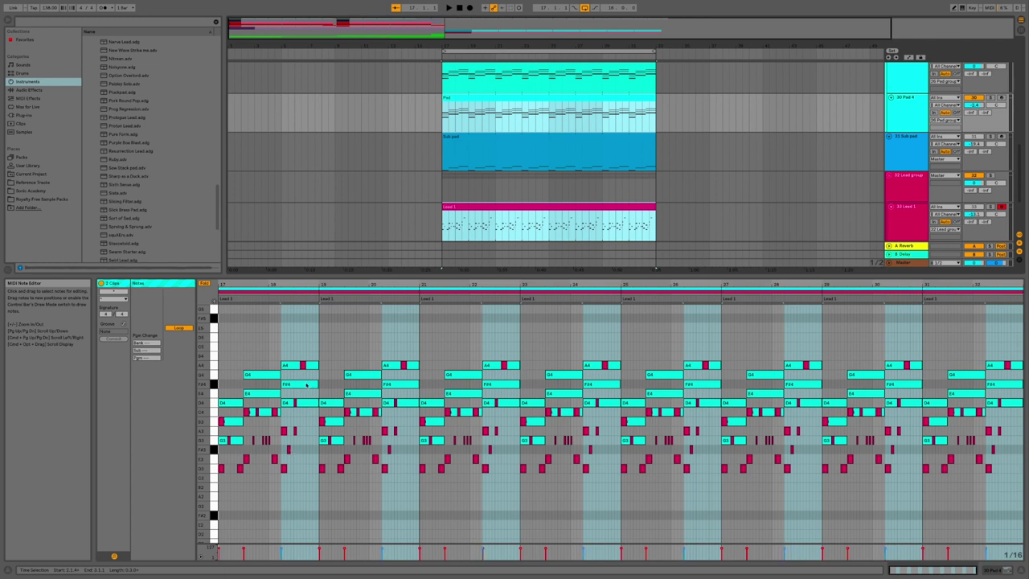
pyautogui.click(304, 386)
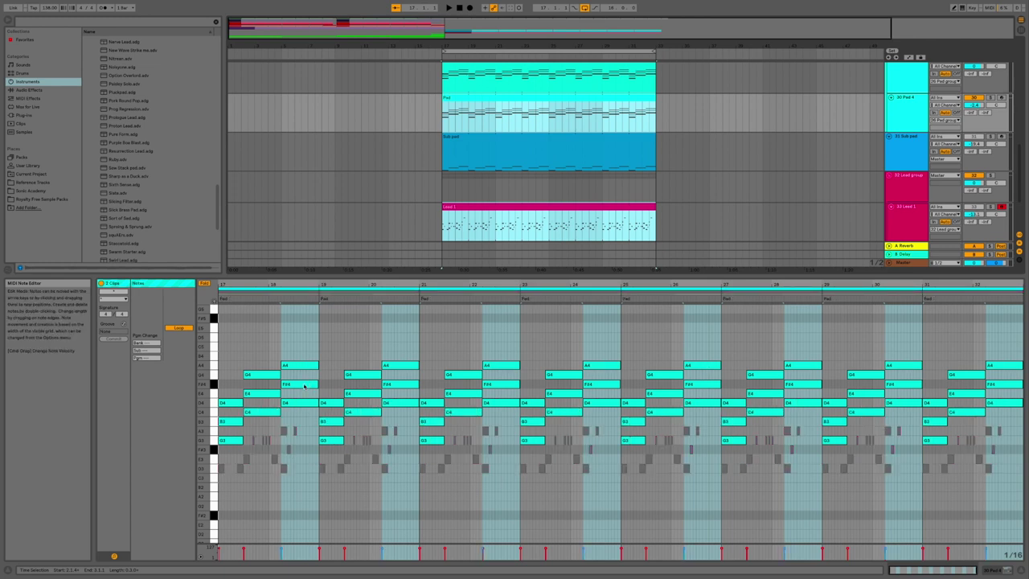
pyautogui.click(269, 478)
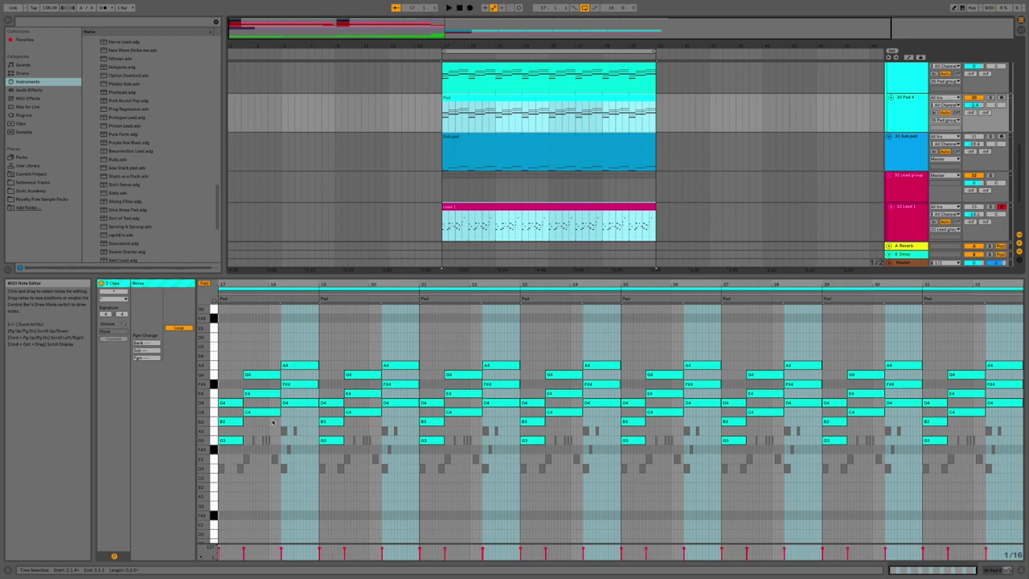
pyautogui.click(275, 461)
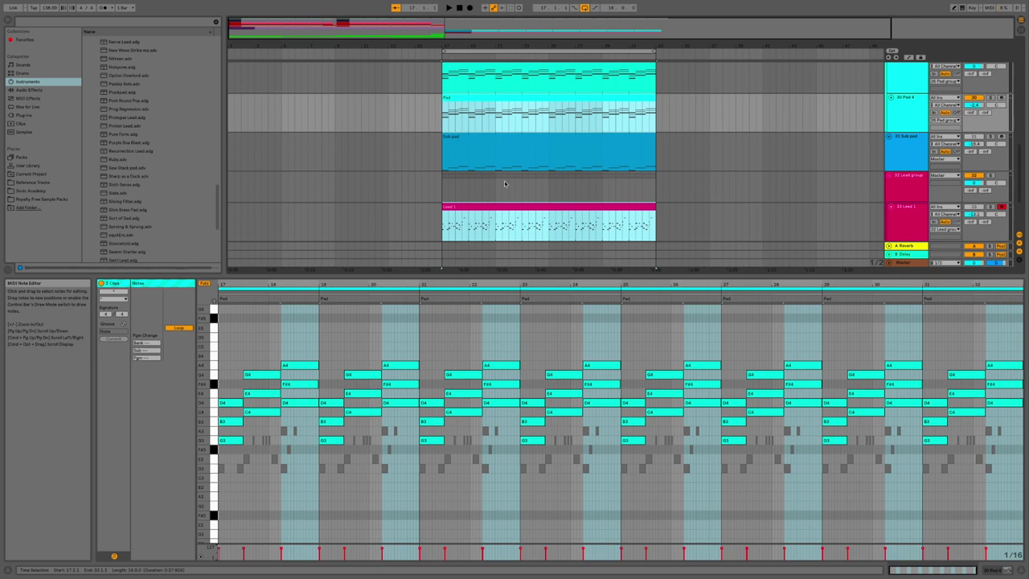
pyautogui.click(499, 209)
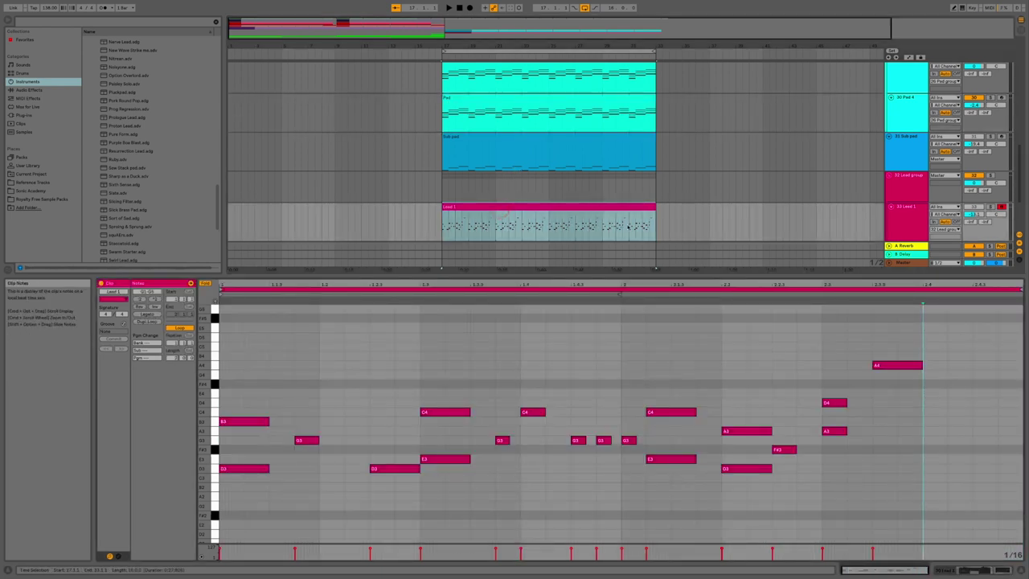
# Step: Duplicate the Lead 1 track with Ctrl+D to create a Lead 2 track
pyautogui.click(917, 224)
pyautogui.hotkey('ctrl', 'd')
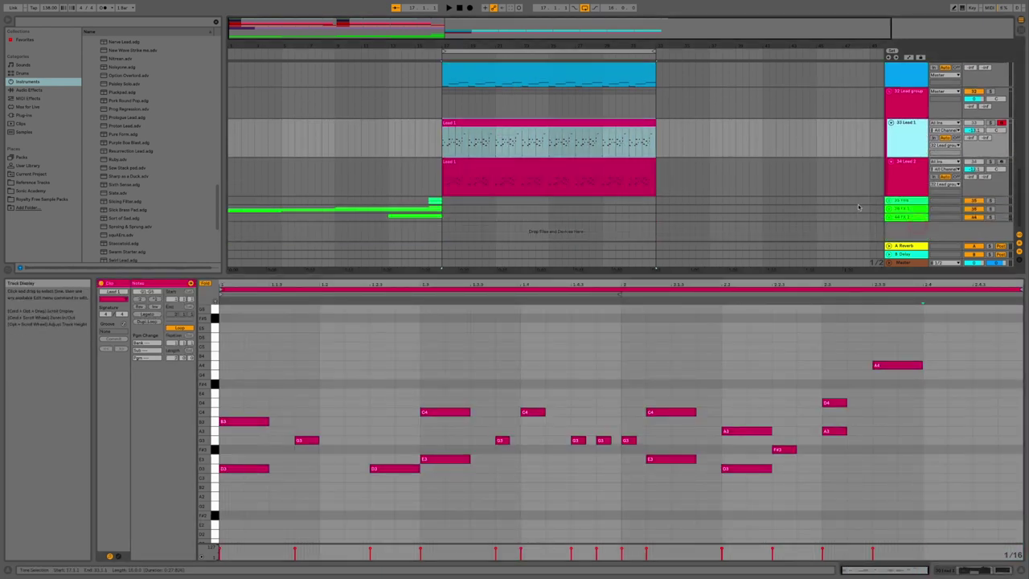
pyautogui.click(907, 175)
pyautogui.click(906, 147)
pyautogui.click(910, 170)
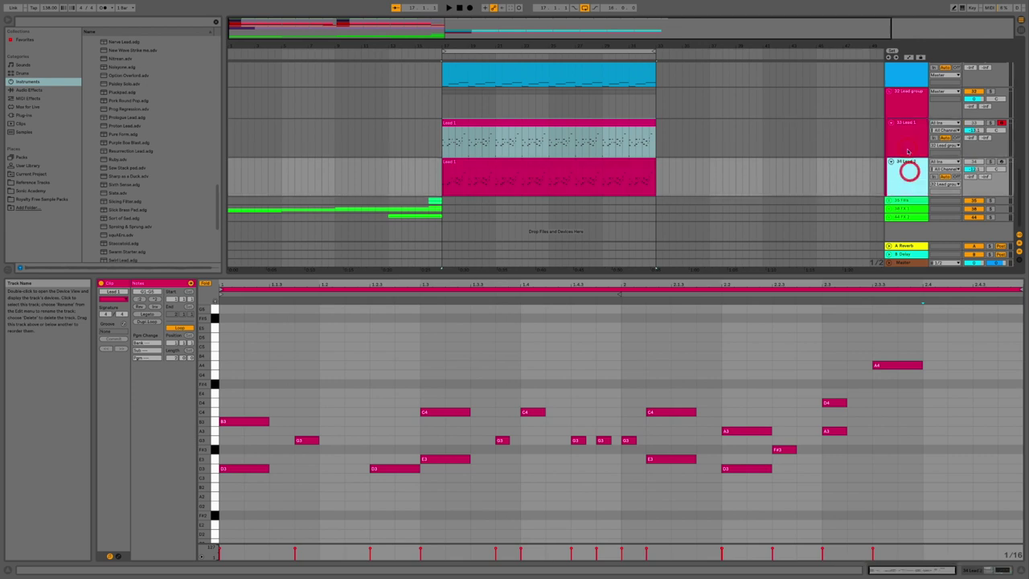
pyautogui.click(907, 149)
pyautogui.click(911, 175)
pyautogui.click(911, 152)
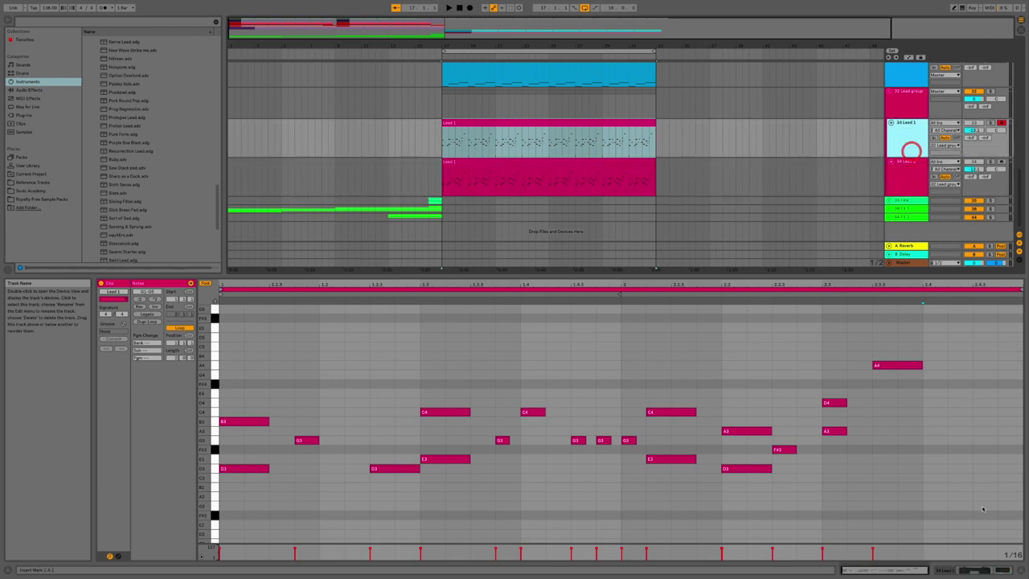
# Step: Show Lead 2's Alpha Lead instrument and audition playback from bar 17, then stop
pyautogui.click(957, 569)
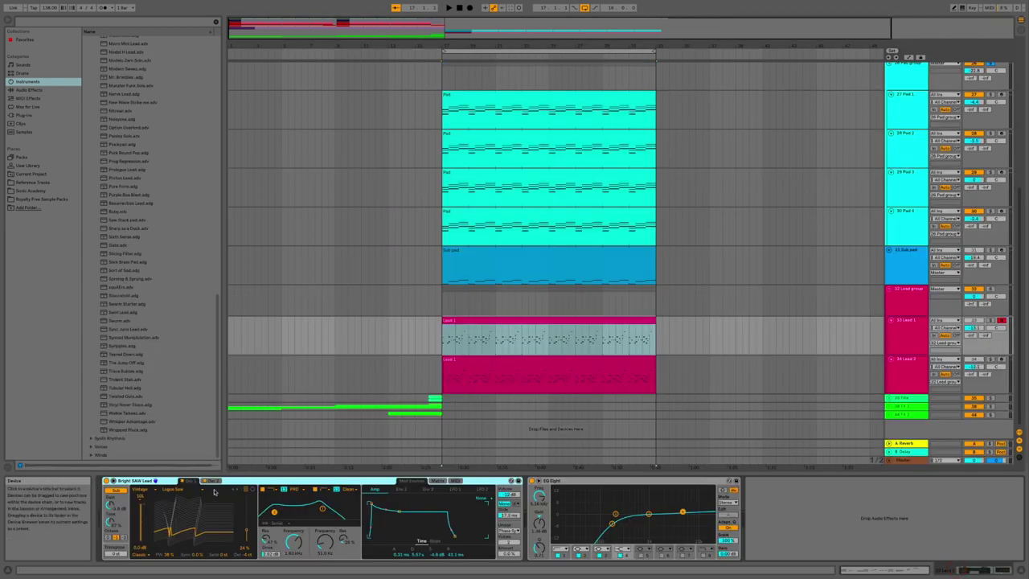
pyautogui.click(914, 375)
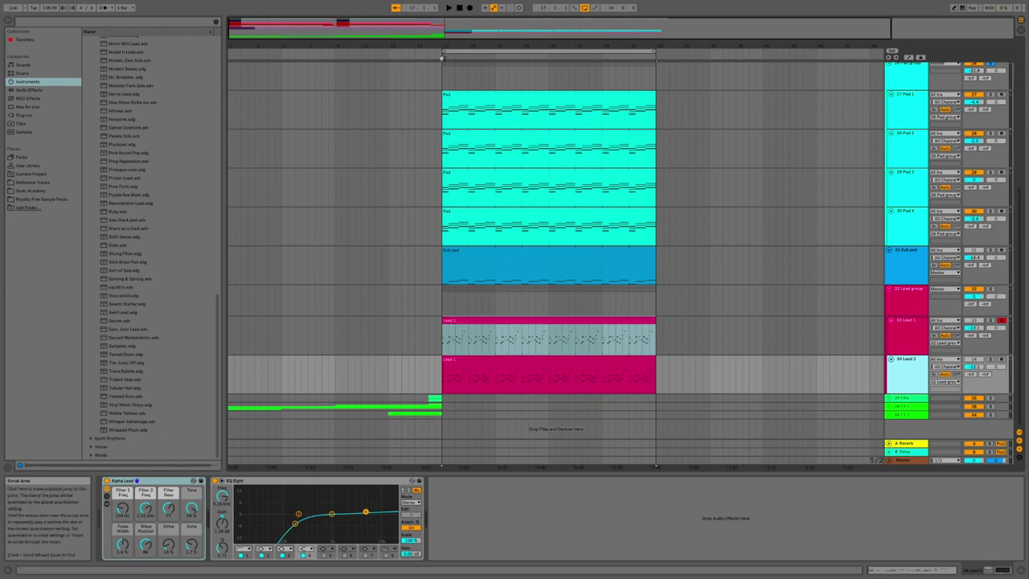
pyautogui.scroll(1, 805, 242)
pyautogui.scroll(3, 805, 242)
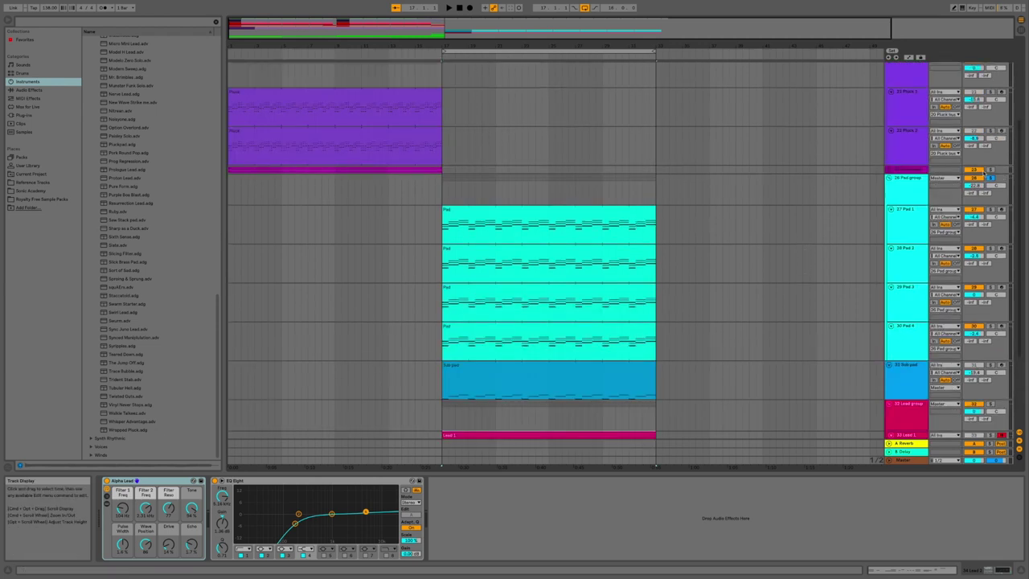
pyautogui.click(440, 54)
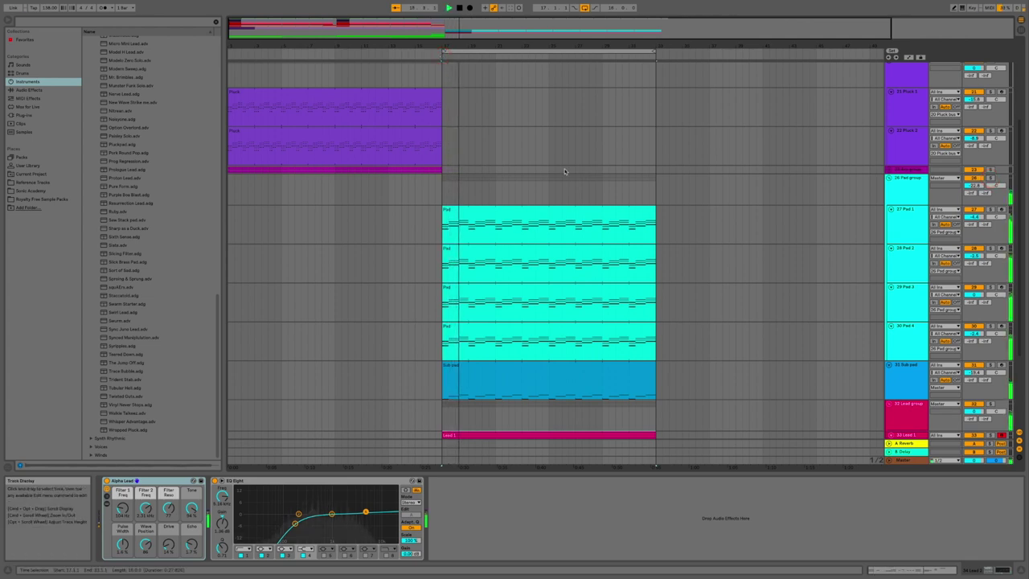
pyautogui.scroll(-4, 565, 171)
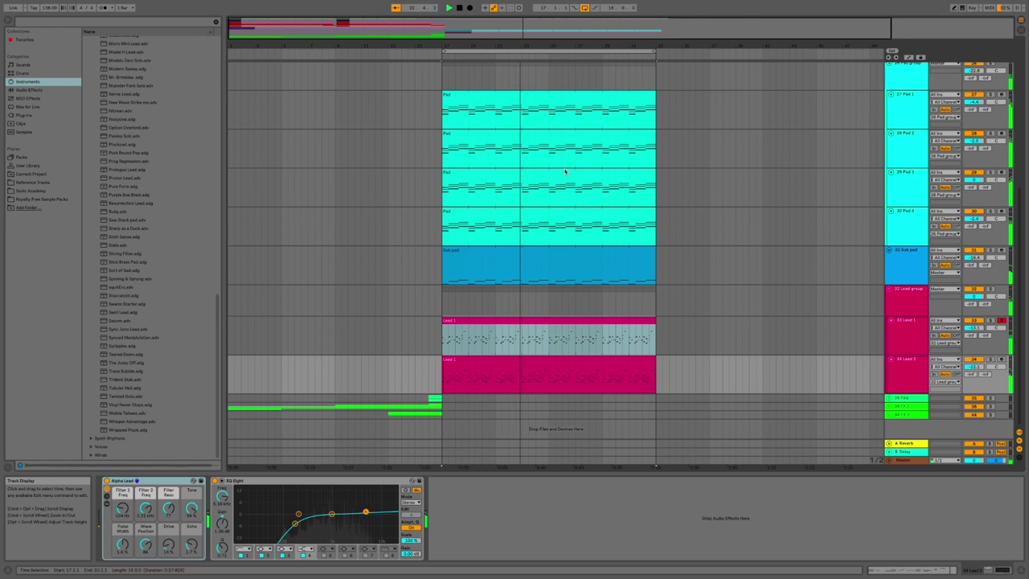
pyautogui.press('space')
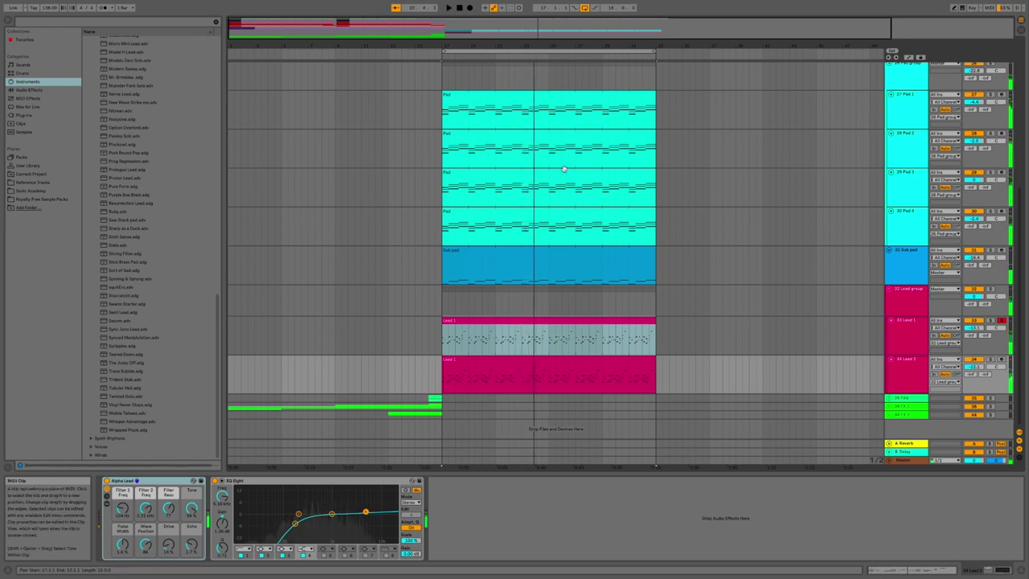